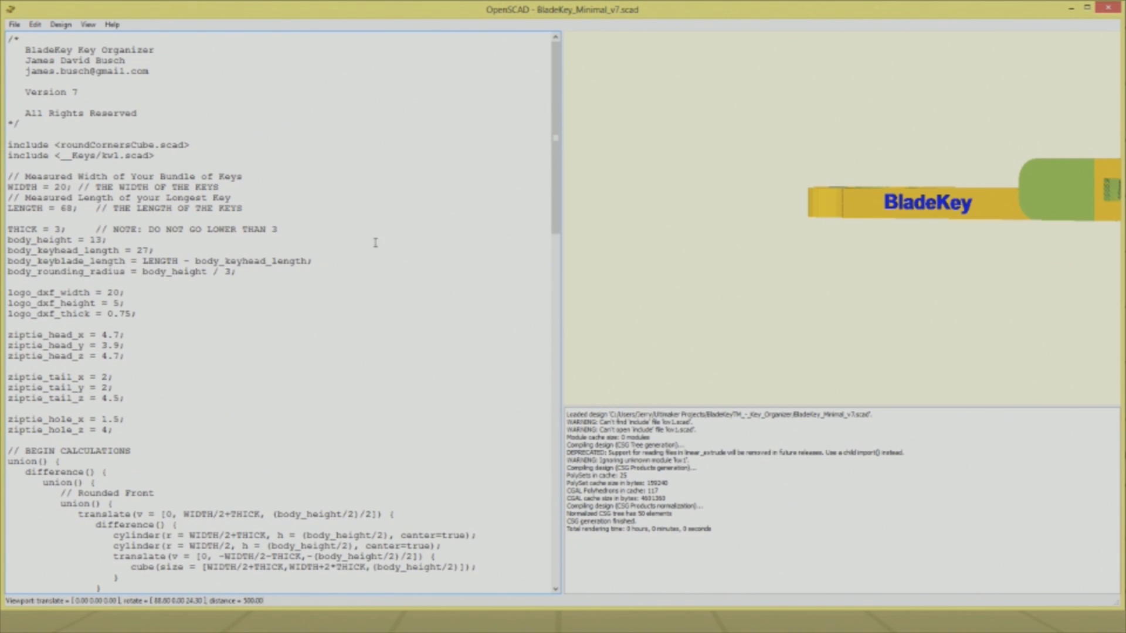
- Change the BladeKey script's WIDTH from 20 to 15.24 and LENGTH from 68 to 66.04
{"action": "scroll", "coordinate": [156, 274], "scroll_direction": "down", "scroll_amount": 1}
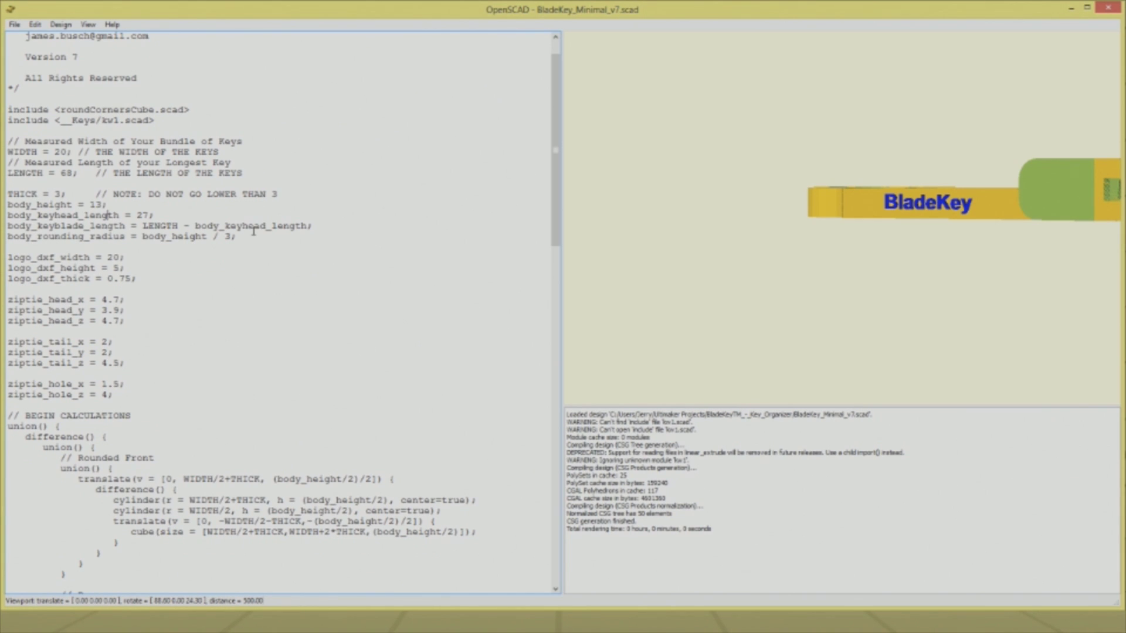
{"action": "scroll", "coordinate": [253, 231], "scroll_direction": "up", "scroll_amount": 1}
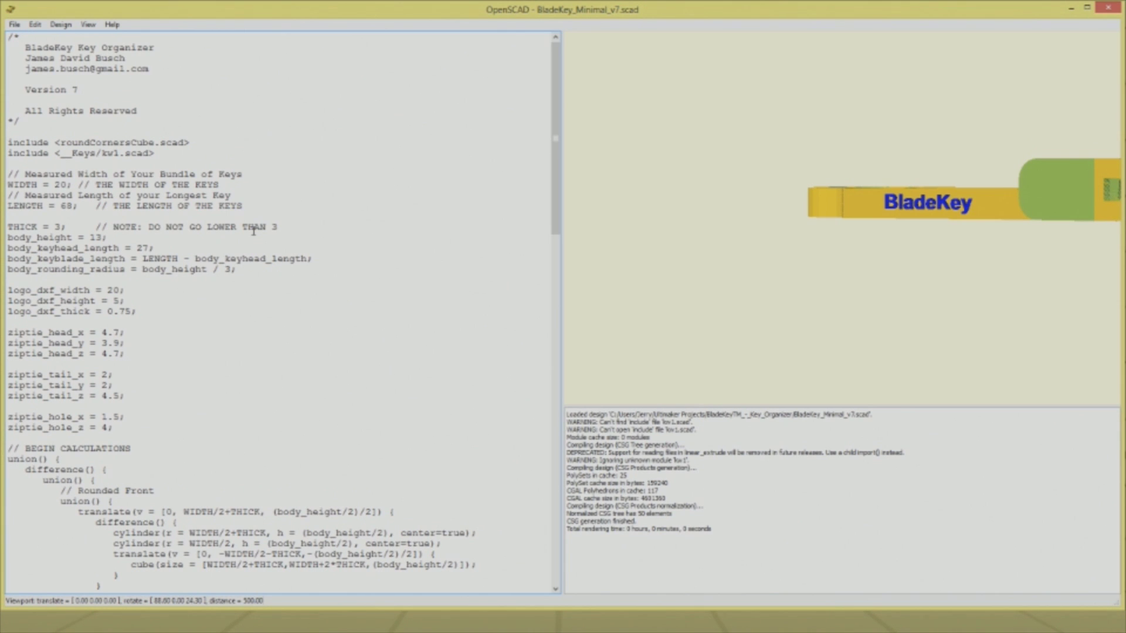
{"action": "key", "text": "BackSpace"}
{"action": "type", "text": ".24"}
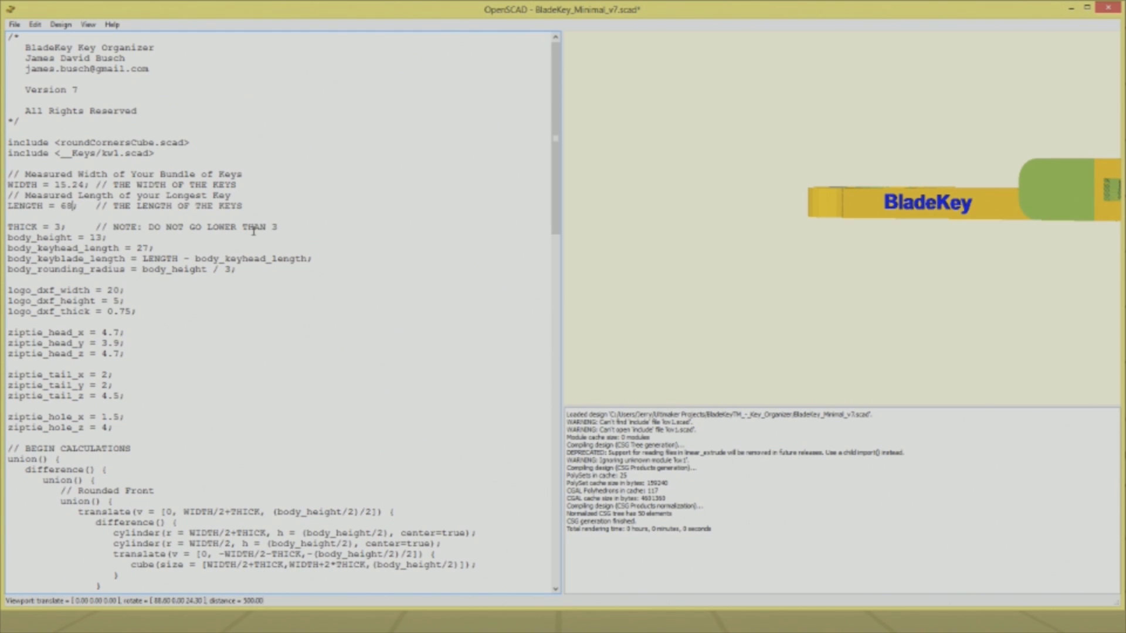
{"action": "key", "text": "BackSpace"}
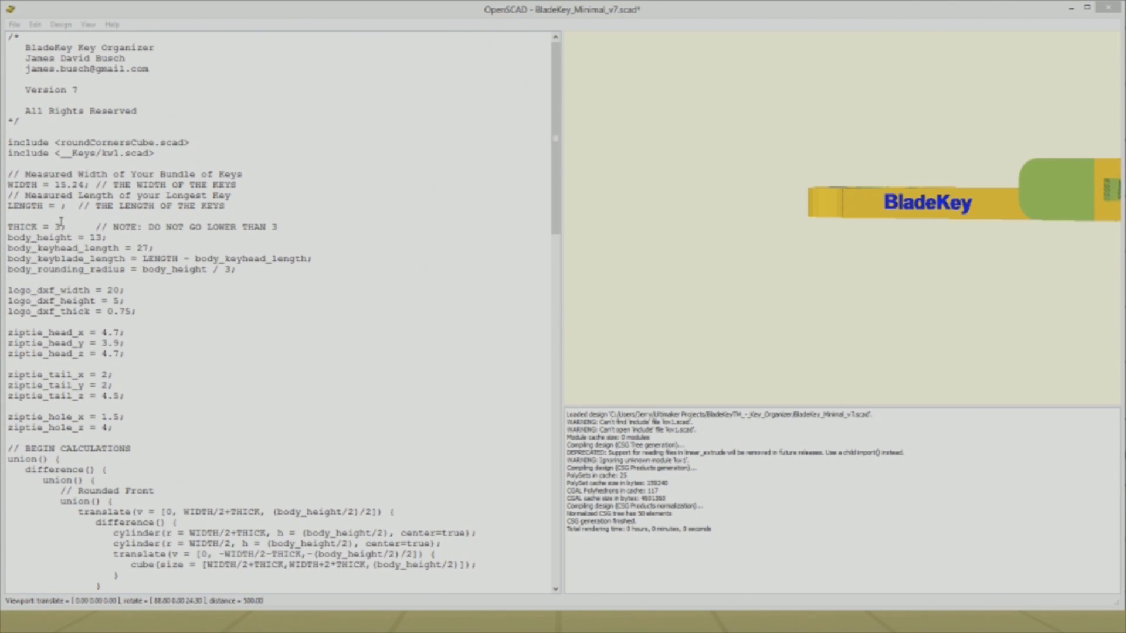
{"action": "type", "text": "66.04"}
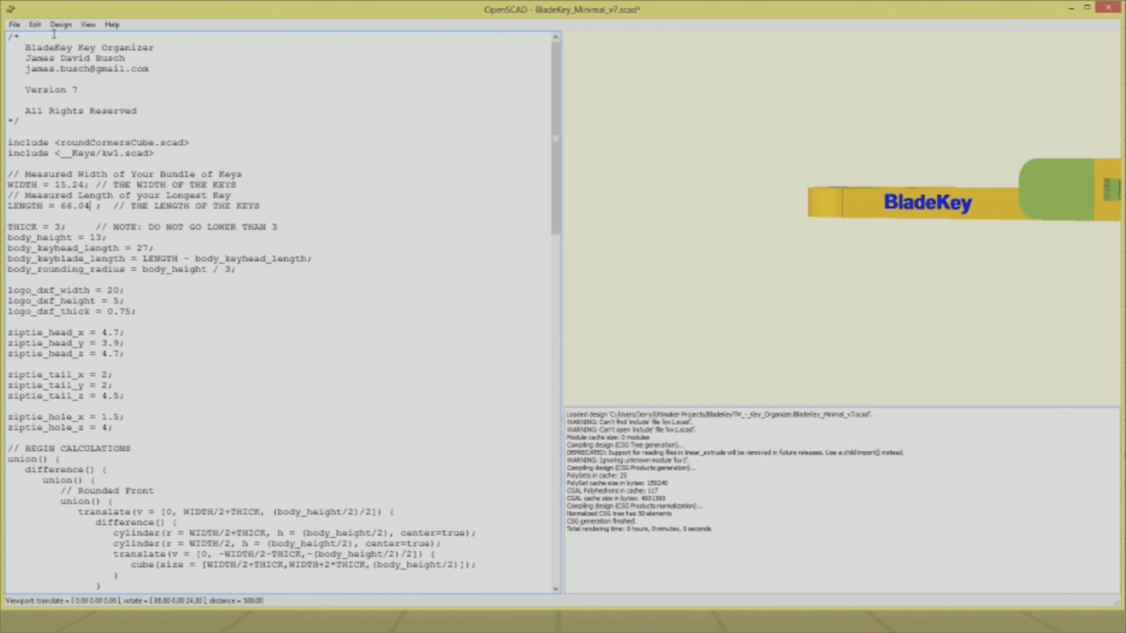
- Compile and fully render the resized organizer with CGAL
{"action": "left_click_drag", "start_coordinate": [994, 258], "coordinate": [915, 273]}
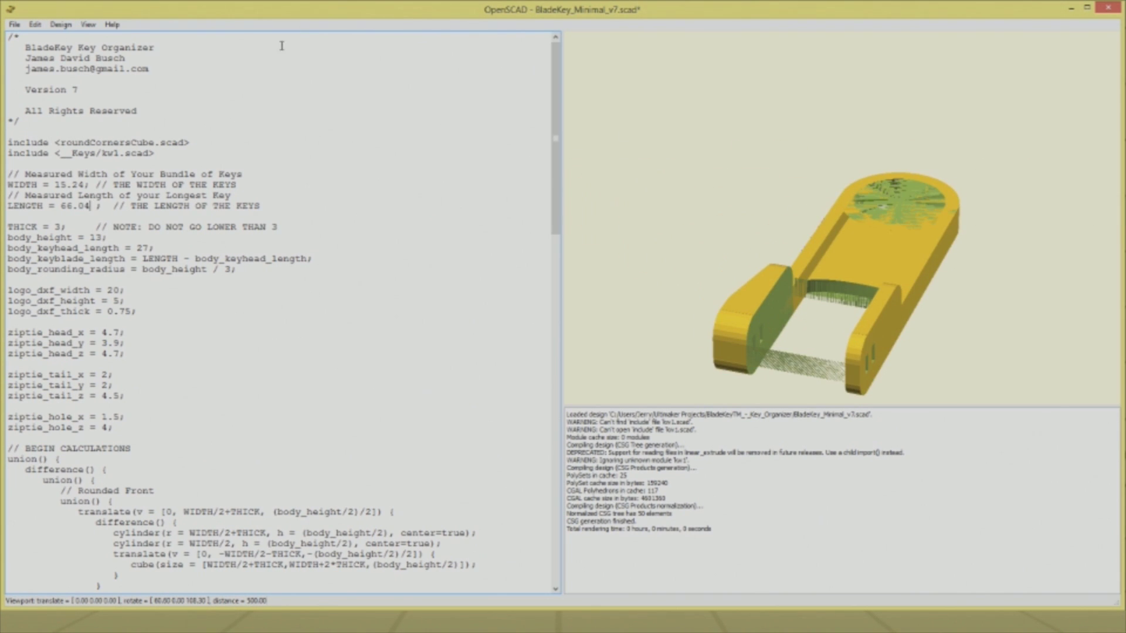
{"action": "left_click", "coordinate": [60, 24]}
{"action": "left_click", "coordinate": [113, 82]}
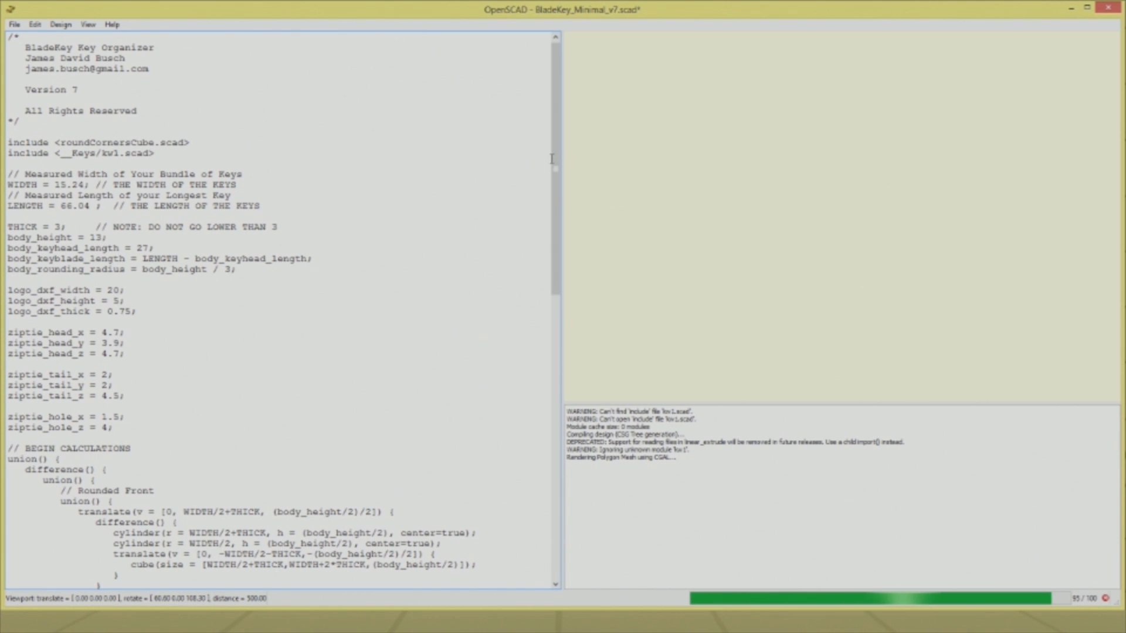
- Orbit the rendered model and review the code's LENGTH 66.04, THICK 3 and body_height 13
{"action": "left_click_drag", "start_coordinate": [552, 158], "coordinate": [552, 442]}
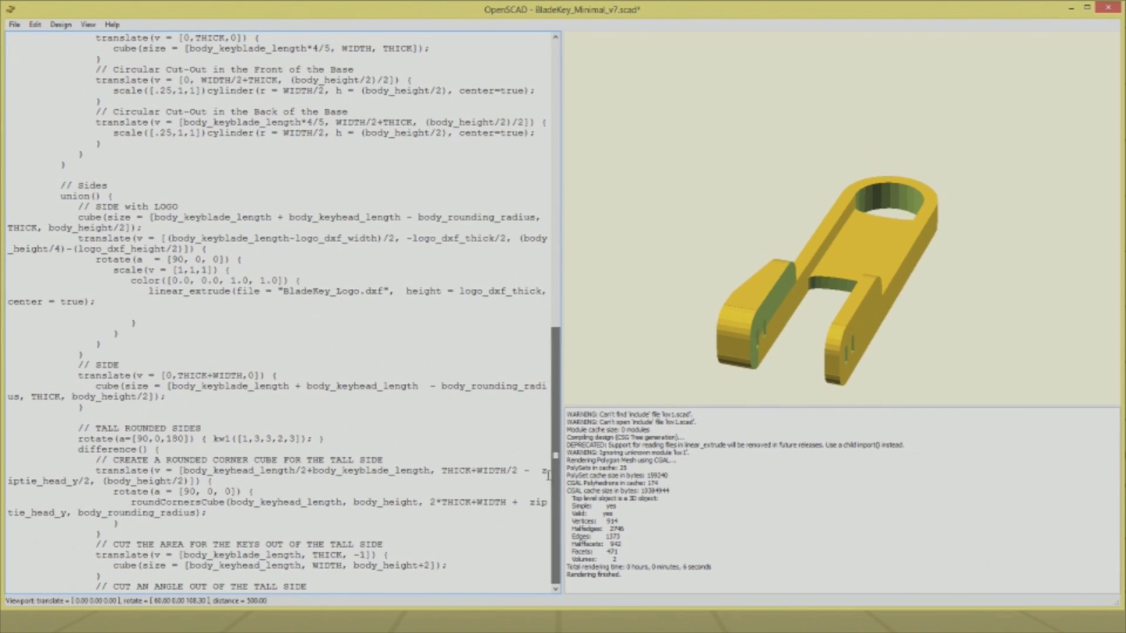
{"action": "left_click_drag", "start_coordinate": [735, 308], "coordinate": [868, 295]}
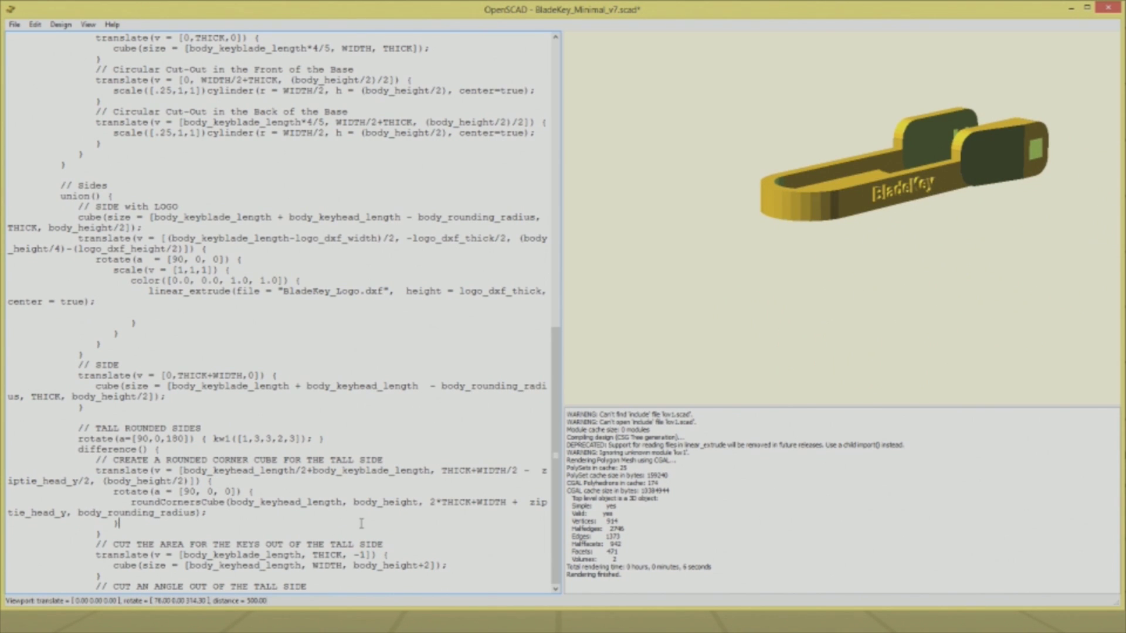
{"action": "scroll", "coordinate": [363, 522], "scroll_direction": "up", "scroll_amount": 4}
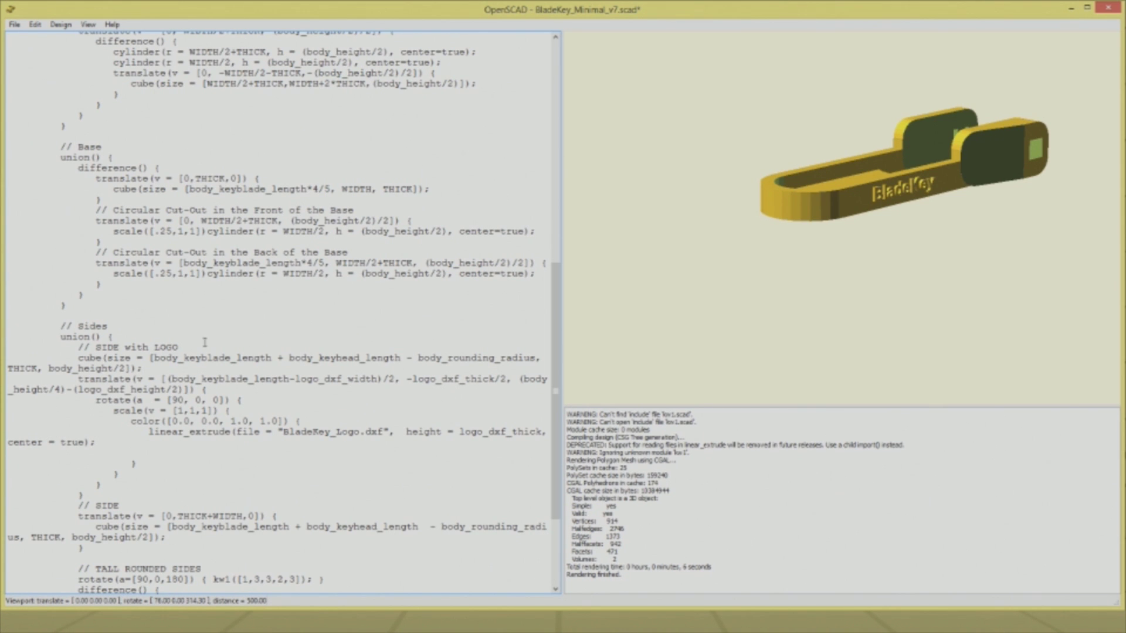
{"action": "scroll", "coordinate": [204, 343], "scroll_direction": "up", "scroll_amount": 10}
{"action": "left_click_drag", "start_coordinate": [1032, 173], "coordinate": [677, 174]}
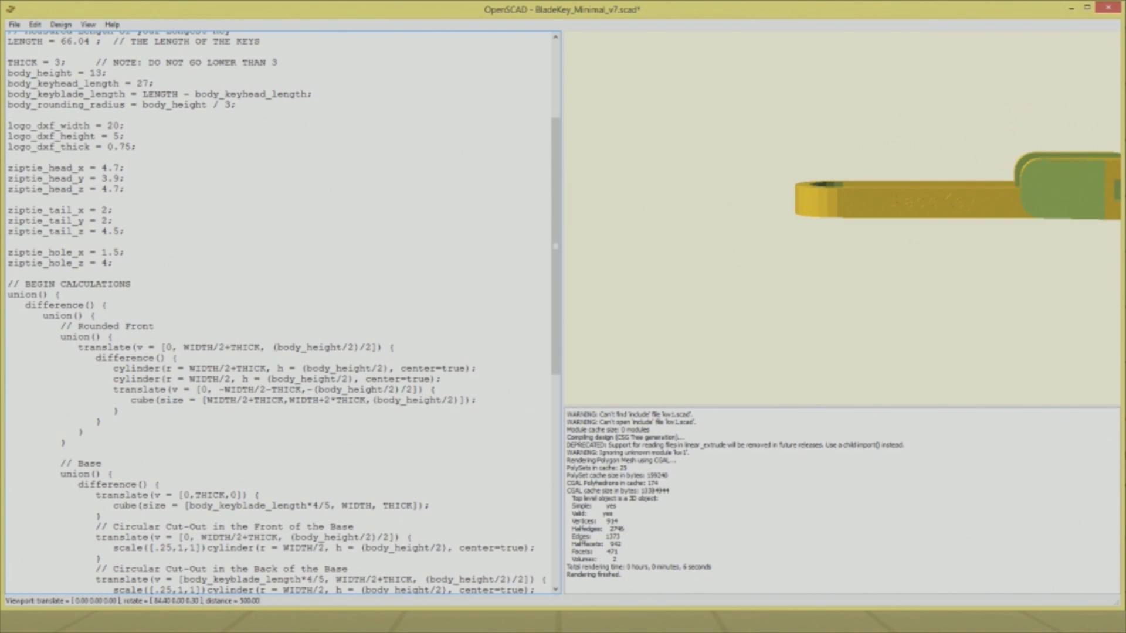
- Export the model as STL, overwriting the existing custom blade key organizer file
{"action": "left_click", "coordinate": [17, 26]}
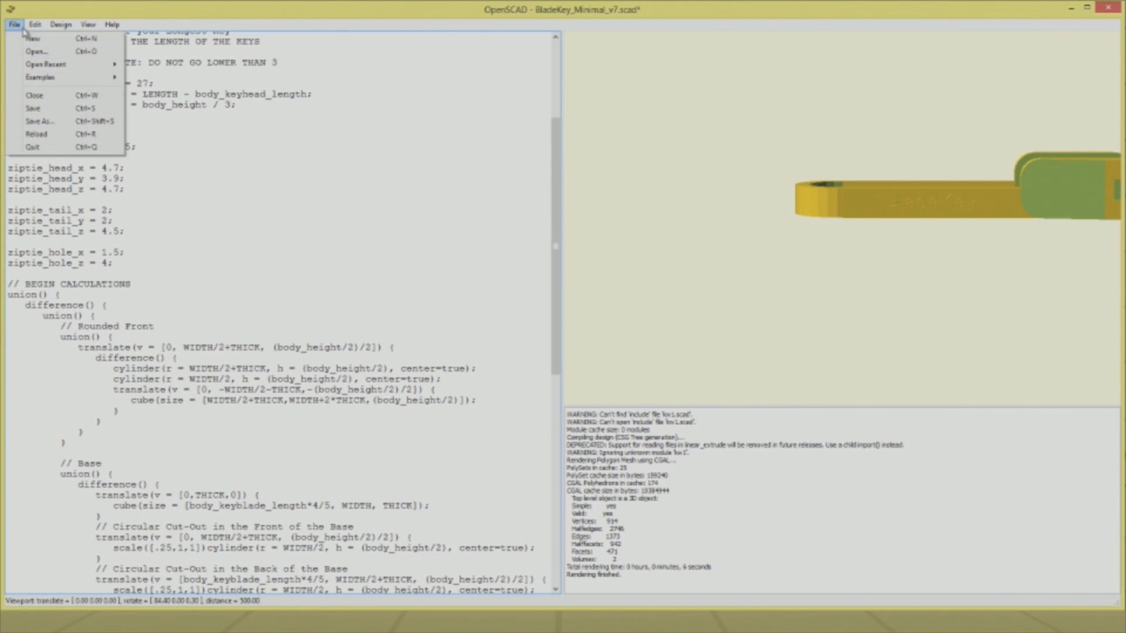
{"action": "mouse_move", "coordinate": [59, 24]}
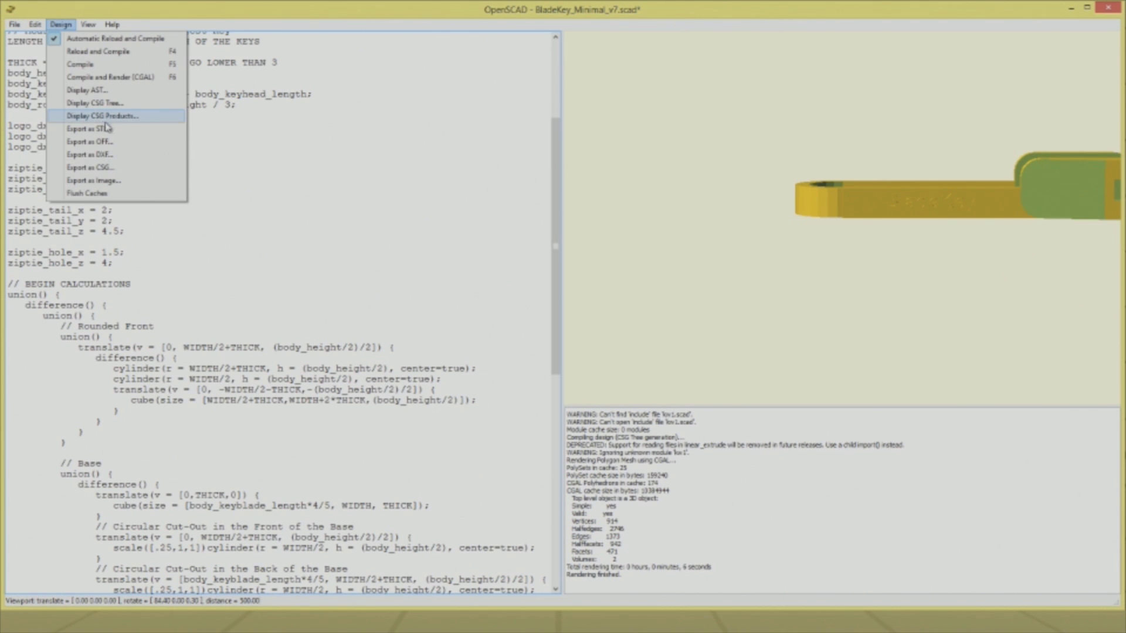
{"action": "left_click", "coordinate": [112, 129]}
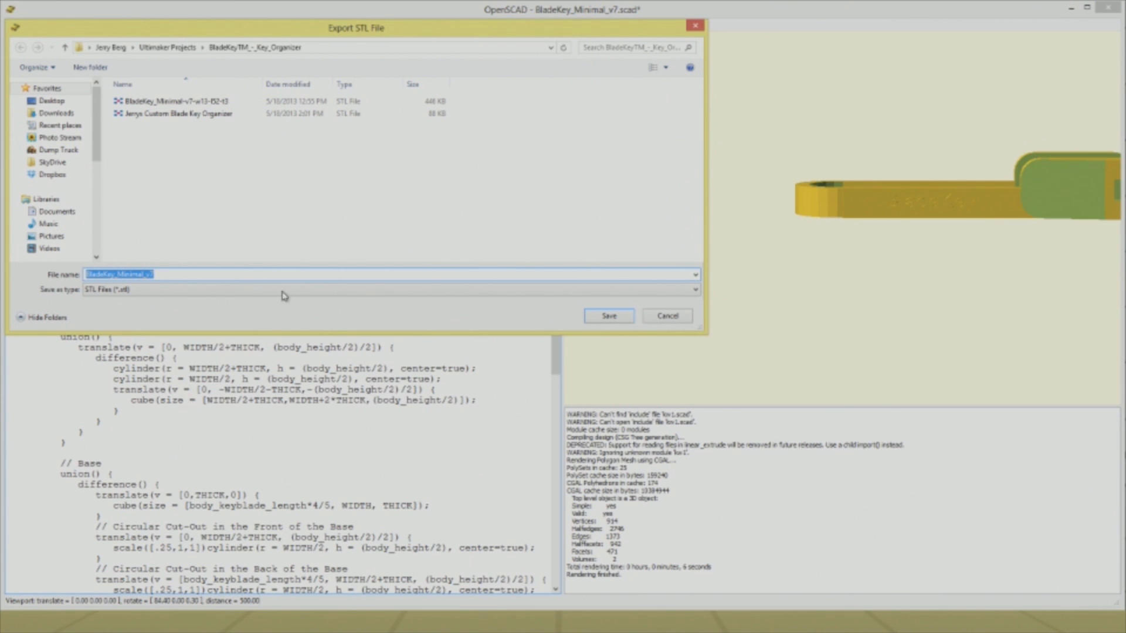
{"action": "left_click", "coordinate": [186, 116]}
{"action": "left_click", "coordinate": [609, 317]}
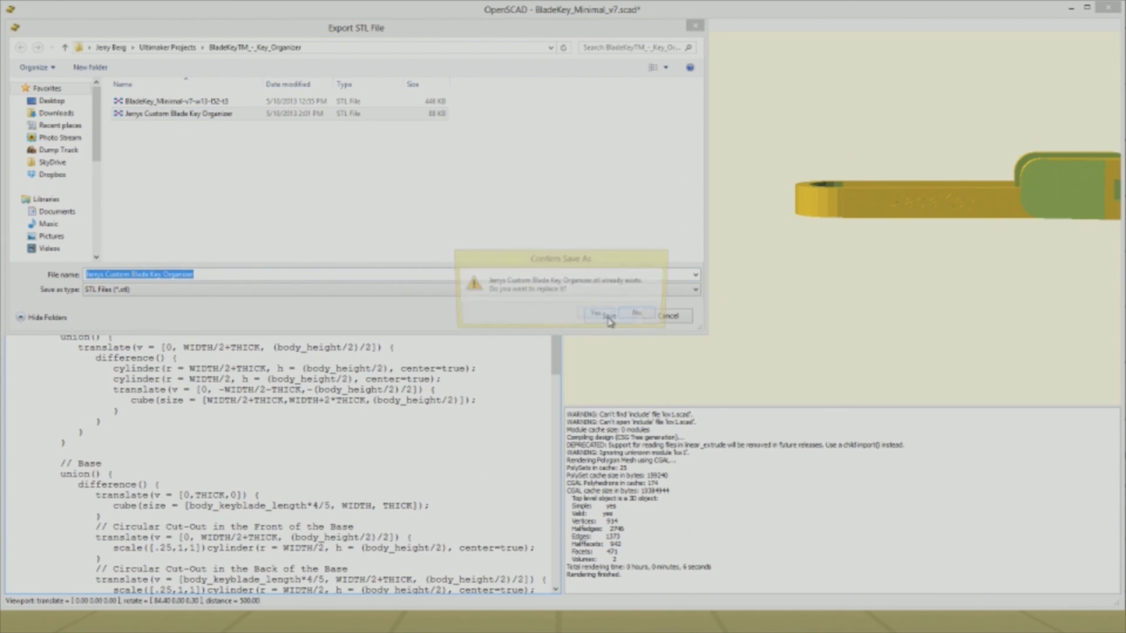
{"action": "left_click", "coordinate": [593, 316]}
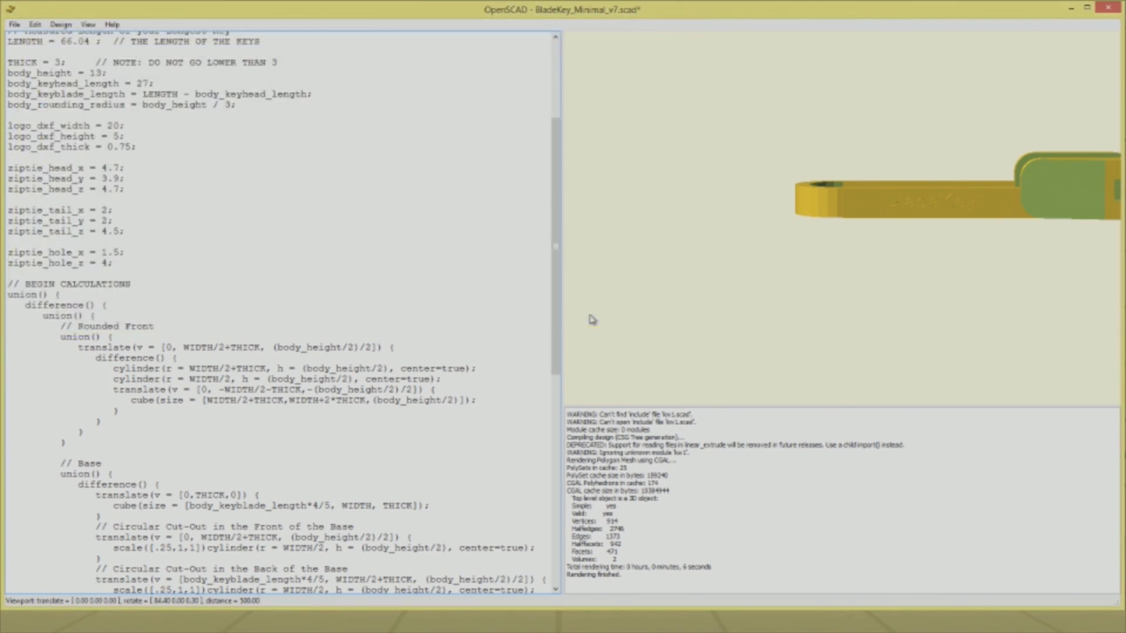
{"action": "left_click", "coordinate": [1077, 10]}
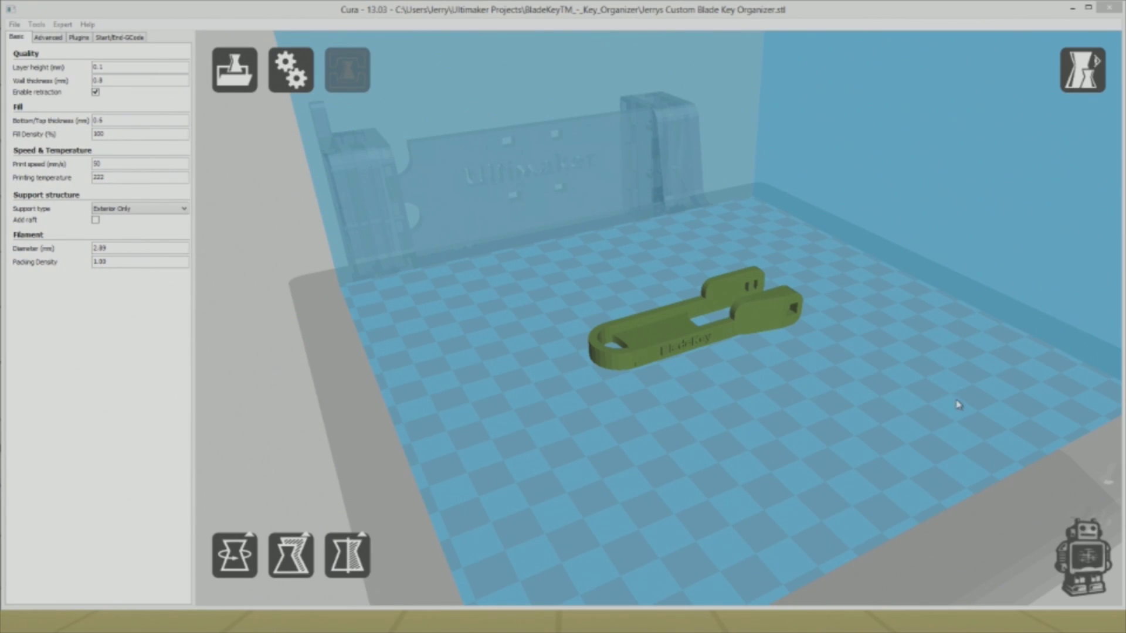
{"action": "scroll", "coordinate": [807, 351], "scroll_direction": "up", "scroll_amount": 5}
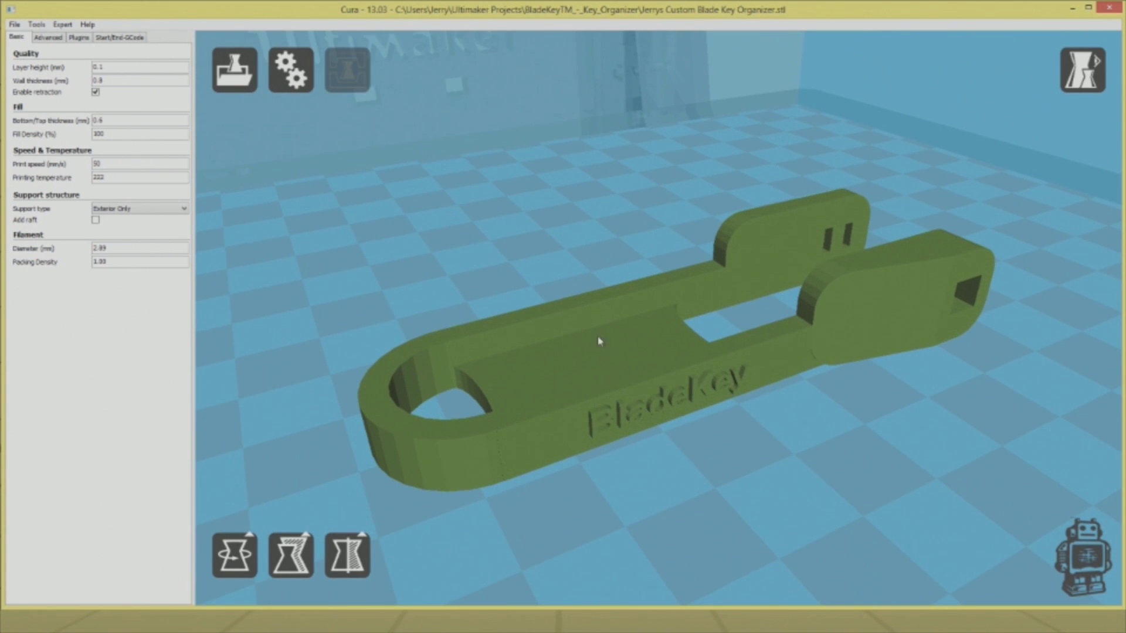
{"action": "right_click_drag", "start_coordinate": [599, 341], "coordinate": [711, 342]}
{"action": "scroll", "coordinate": [711, 341], "scroll_direction": "down", "scroll_amount": 1}
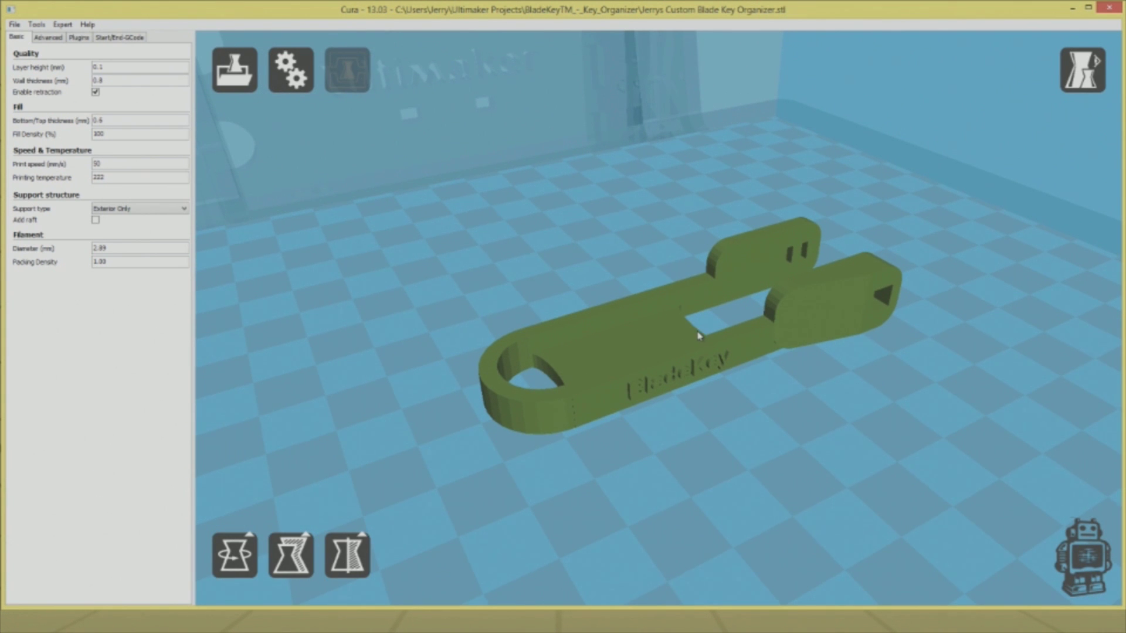
{"action": "right_click_drag", "start_coordinate": [706, 290], "coordinate": [728, 272]}
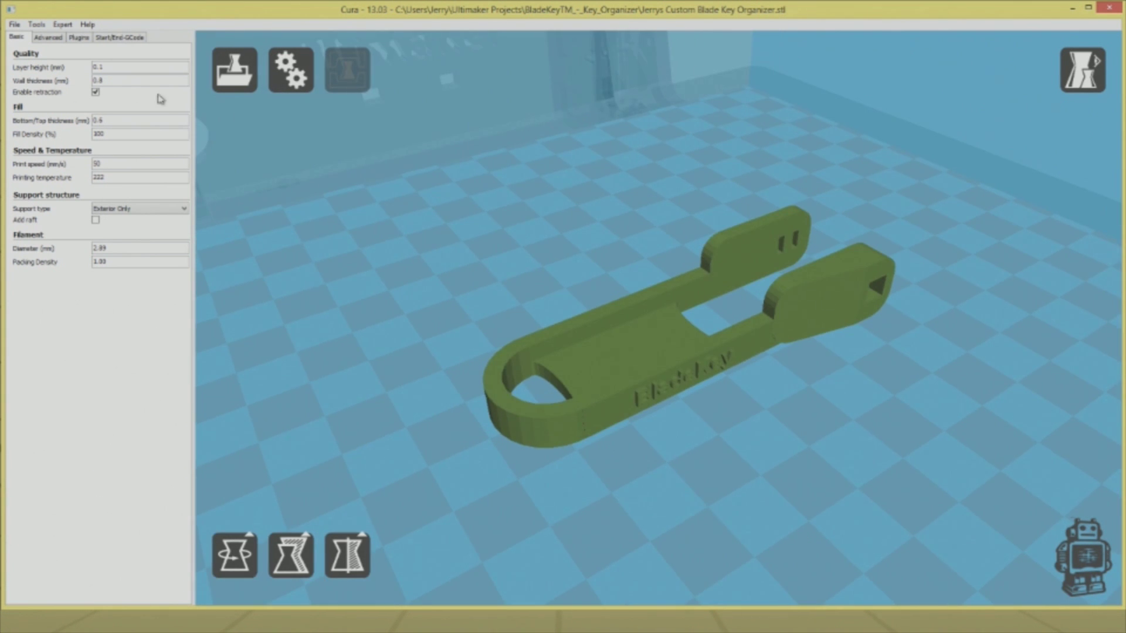
{"action": "left_click", "coordinate": [14, 24]}
{"action": "left_click", "coordinate": [88, 296]}
{"action": "left_click", "coordinate": [119, 65]}
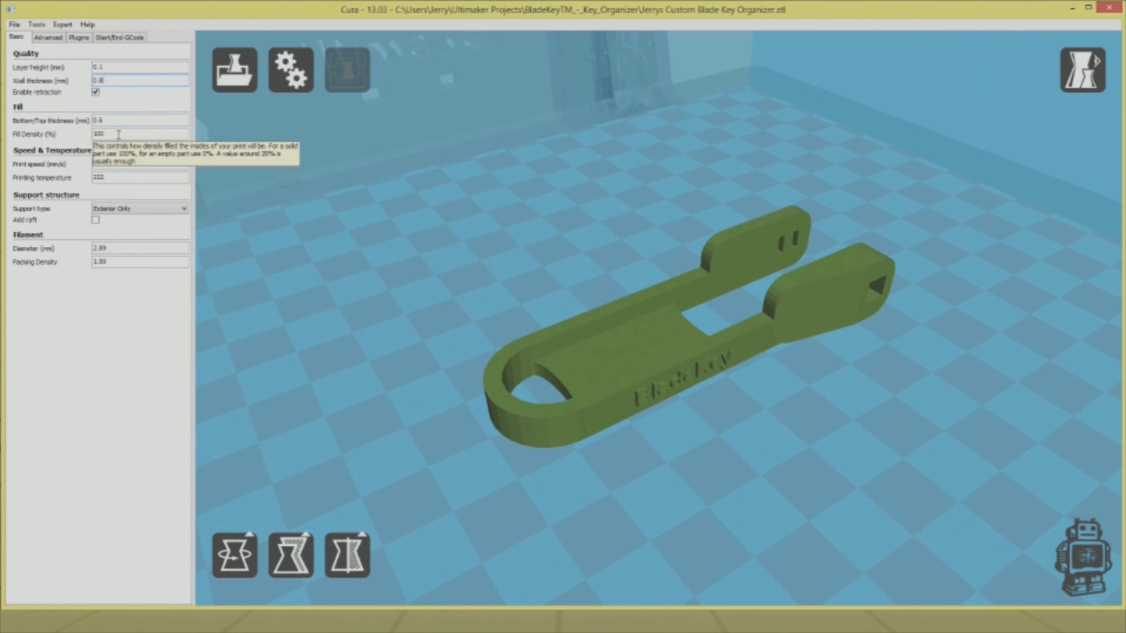
{"action": "left_click", "coordinate": [118, 164]}
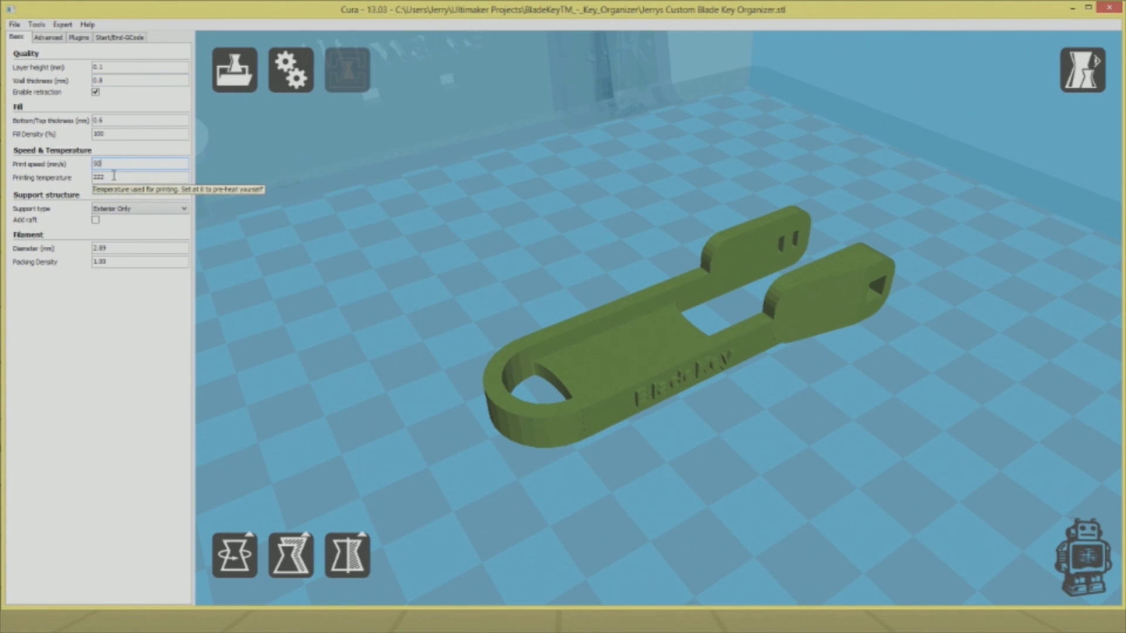
{"action": "left_click", "coordinate": [136, 212]}
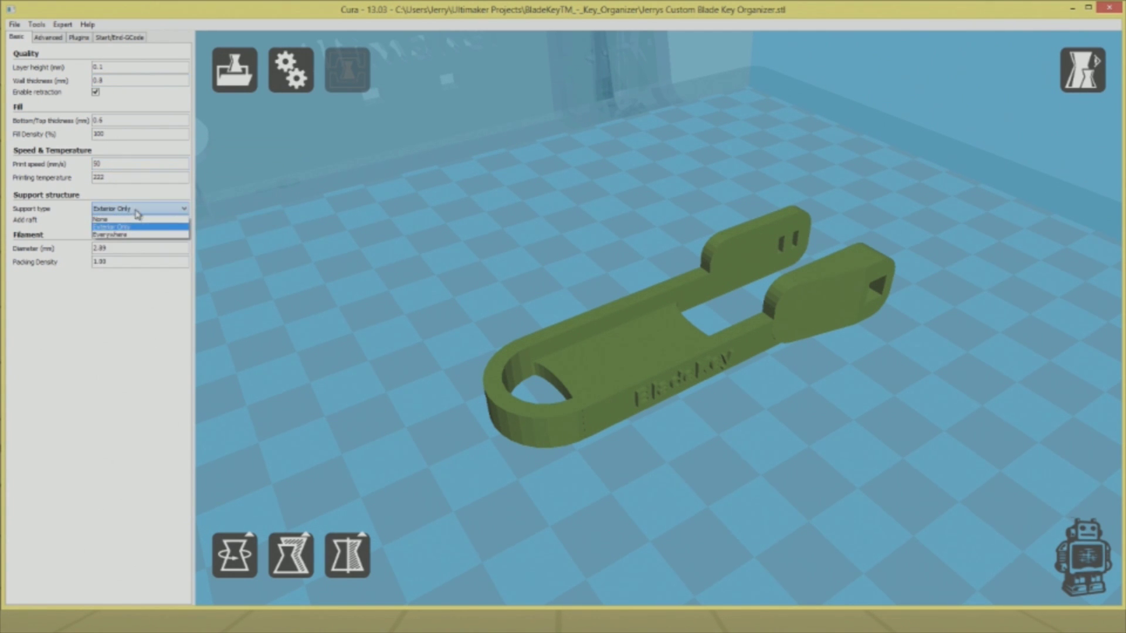
{"action": "left_click", "coordinate": [136, 214]}
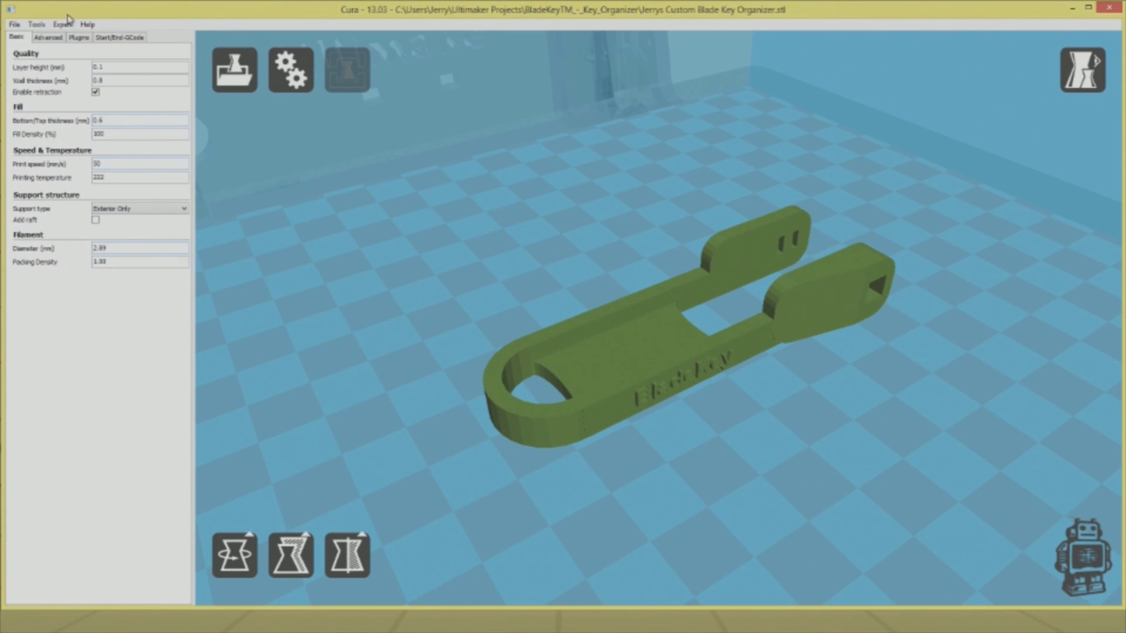
{"action": "left_click", "coordinate": [48, 37]}
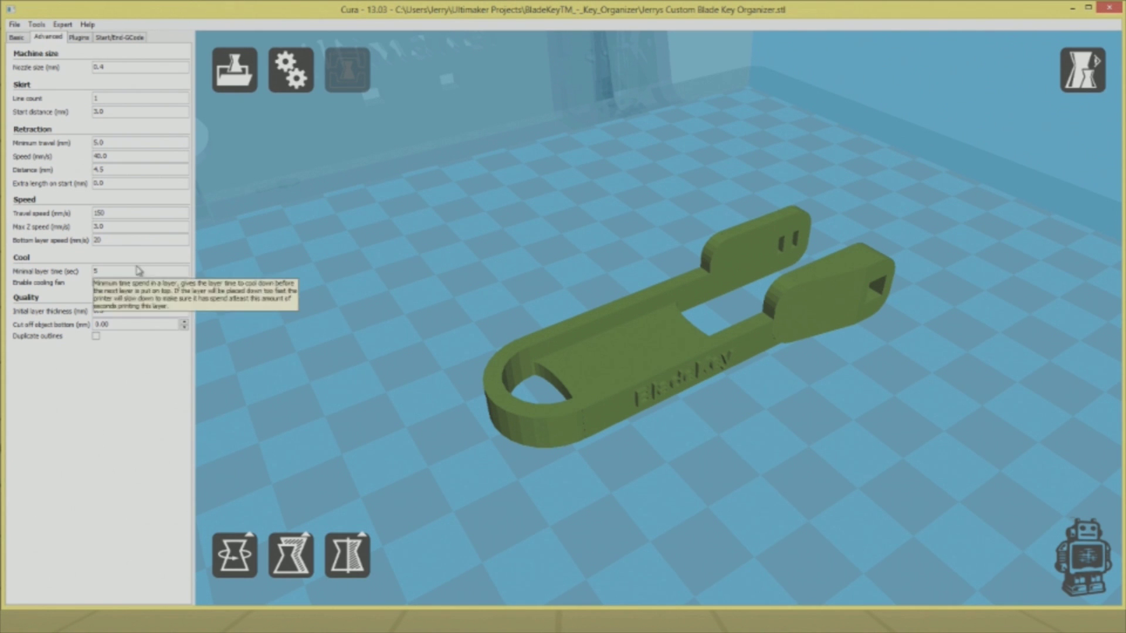
- Reload the platform to slice the organizer, yielding 0.98 m of filament and 00:56 print time
{"action": "left_click", "coordinate": [80, 38]}
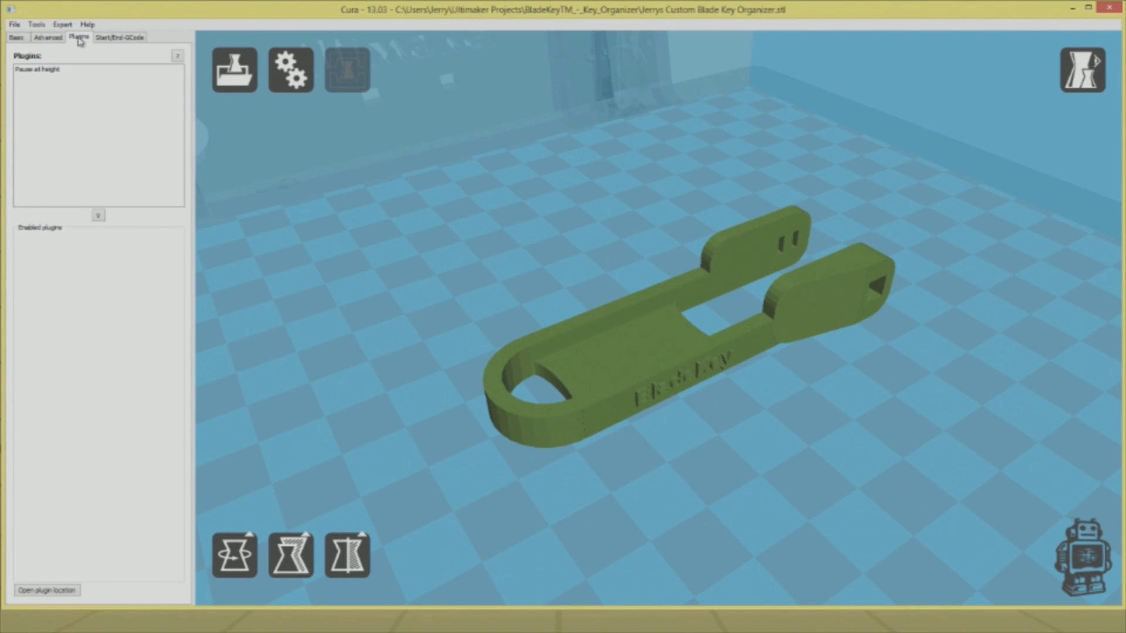
{"action": "left_click", "coordinate": [105, 38]}
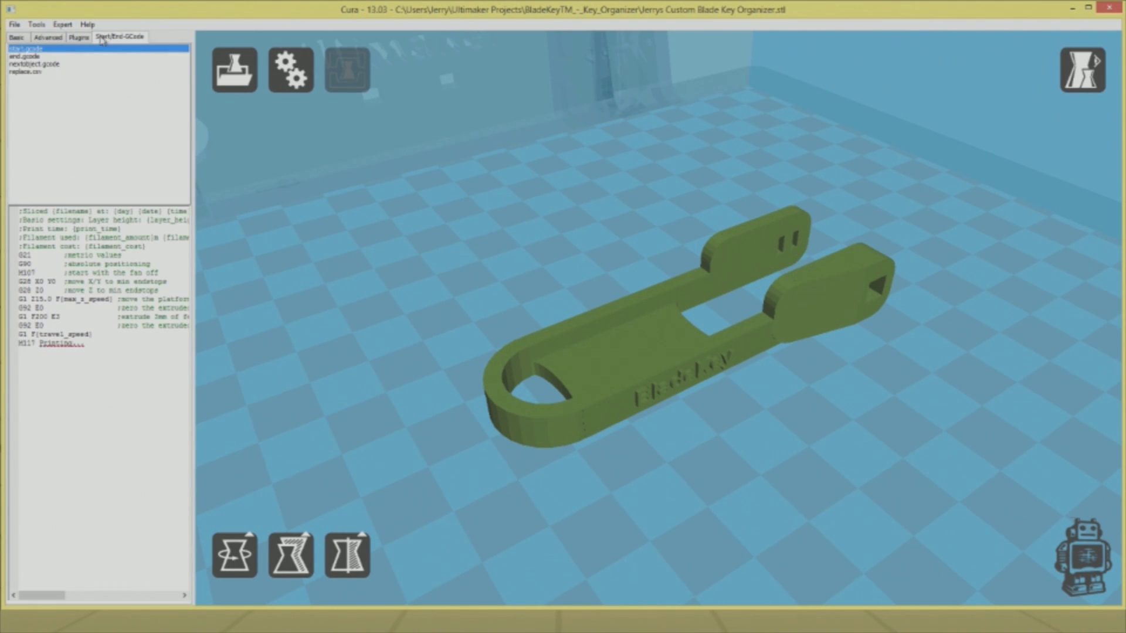
{"action": "left_click", "coordinate": [14, 25]}
{"action": "left_click", "coordinate": [39, 54]}
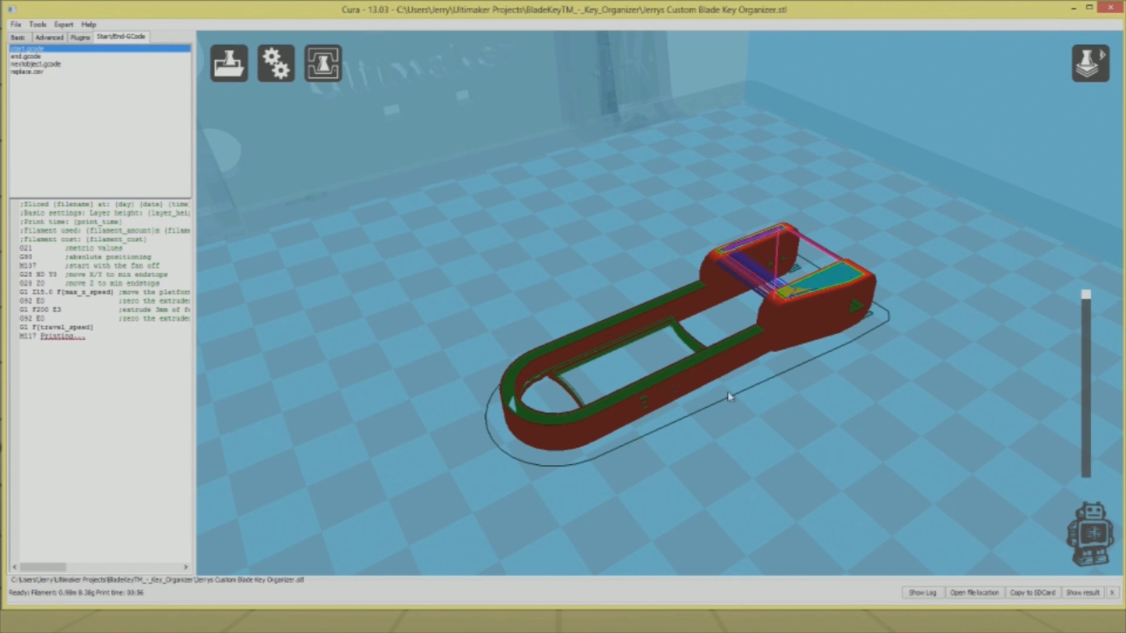
- Inspect the lowest sliced layers, then copy the G-code to the SD card and confirm safe removal
{"action": "mouse_move", "coordinate": [620, 288]}
{"action": "right_mouse_down"}
{"action": "mouse_move", "coordinate": [723, 268]}
{"action": "mouse_move", "coordinate": [812, 269]}
{"action": "mouse_move", "coordinate": [801, 307]}
{"action": "mouse_move", "coordinate": [726, 286]}
{"action": "mouse_move", "coordinate": [648, 294]}
{"action": "mouse_move", "coordinate": [639, 317]}
{"action": "mouse_move", "coordinate": [636, 285]}
{"action": "right_mouse_up"}
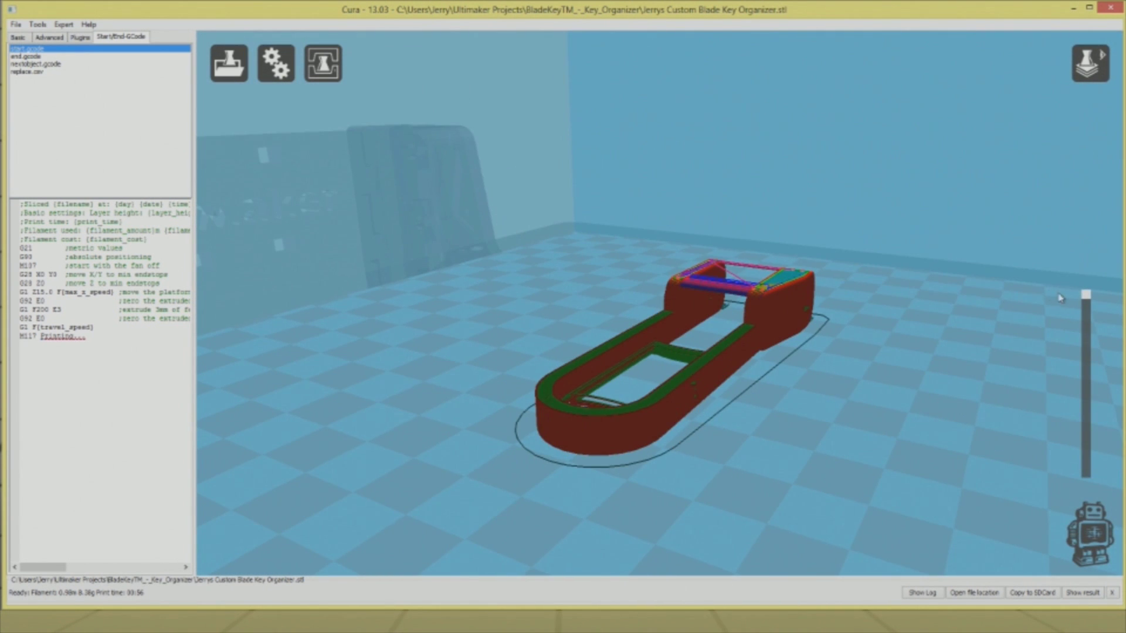
{"action": "left_click_drag", "start_coordinate": [1088, 296], "coordinate": [1064, 298]}
{"action": "right_click_drag", "start_coordinate": [919, 319], "coordinate": [732, 352]}
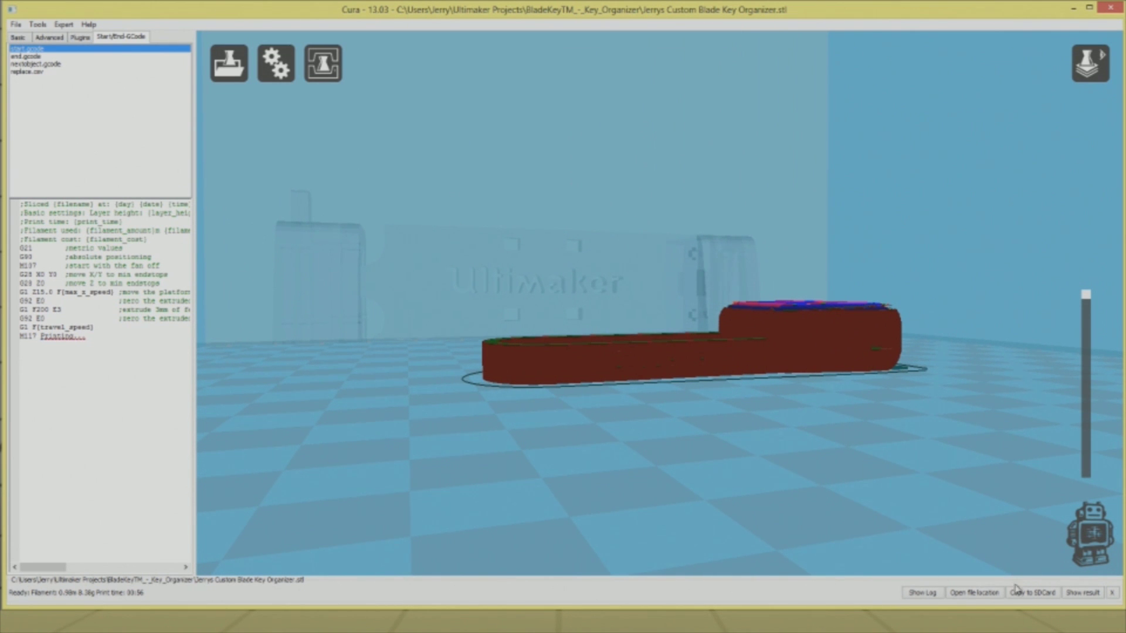
{"action": "left_click", "coordinate": [1039, 594]}
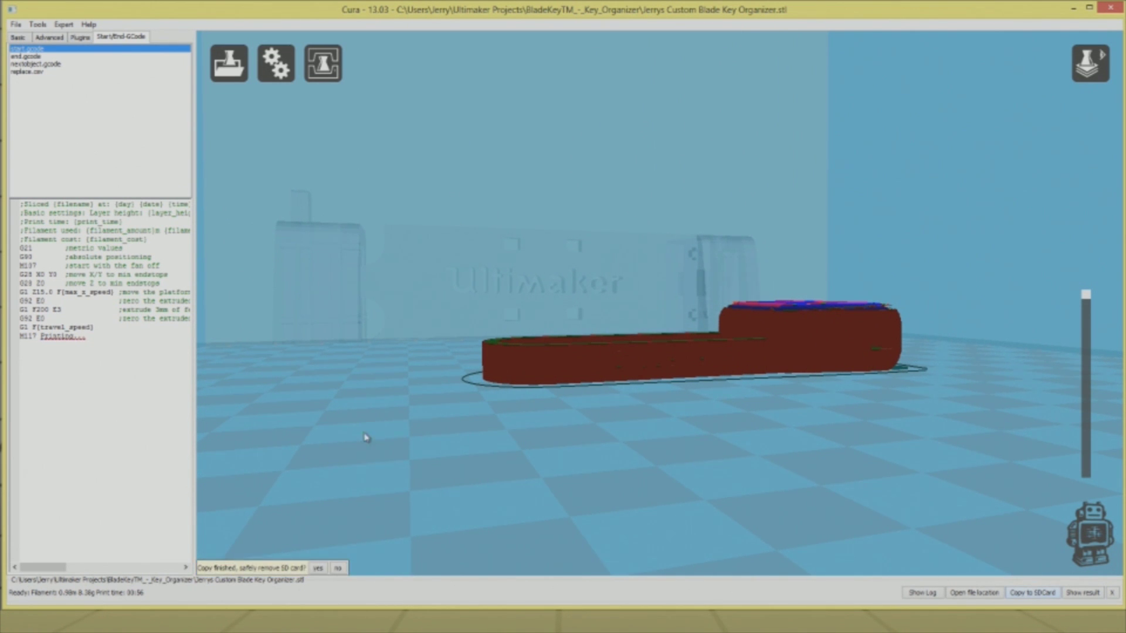
{"action": "left_click", "coordinate": [318, 568]}
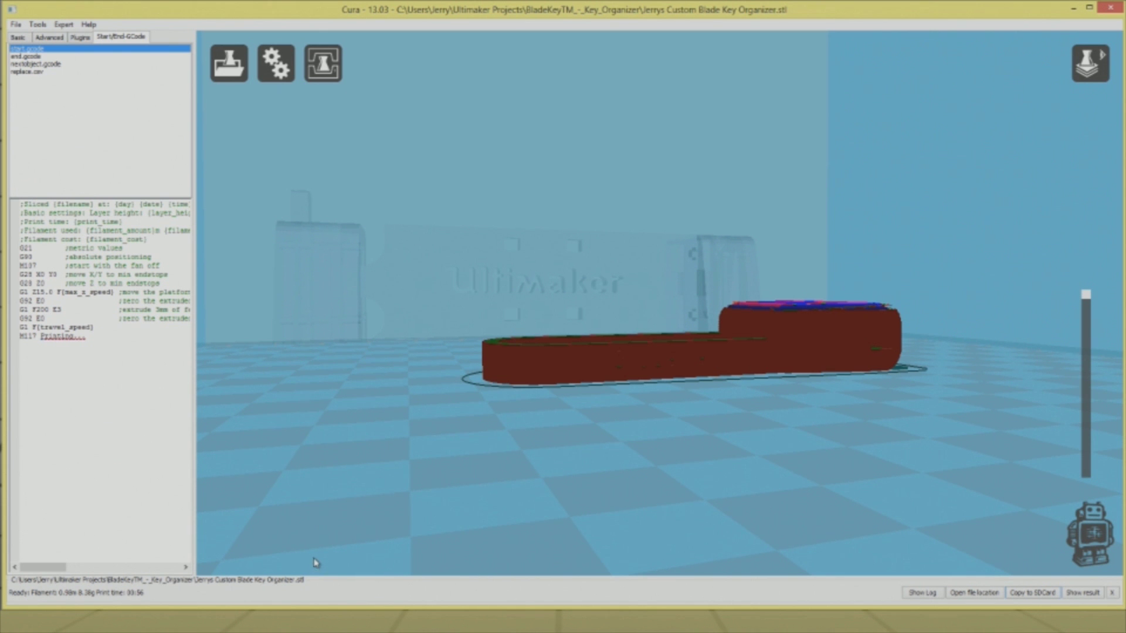